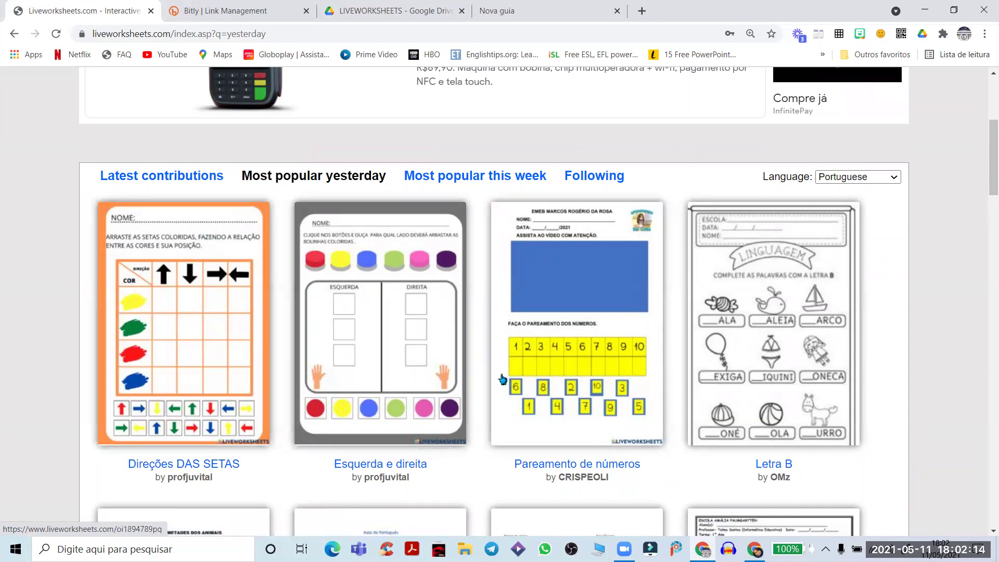
- Browse yesterday's most popular Portuguese worksheets, and dismiss the banner ad above the worksheet list
scroll(372, 296, "down", 8)
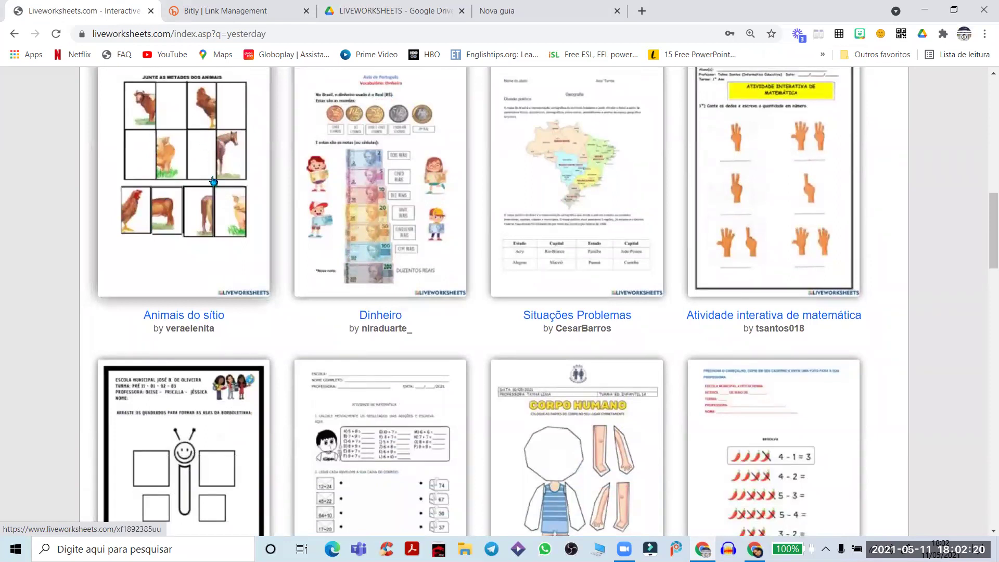
scroll(662, 281, "down", 1)
scroll(663, 282, "down", 5)
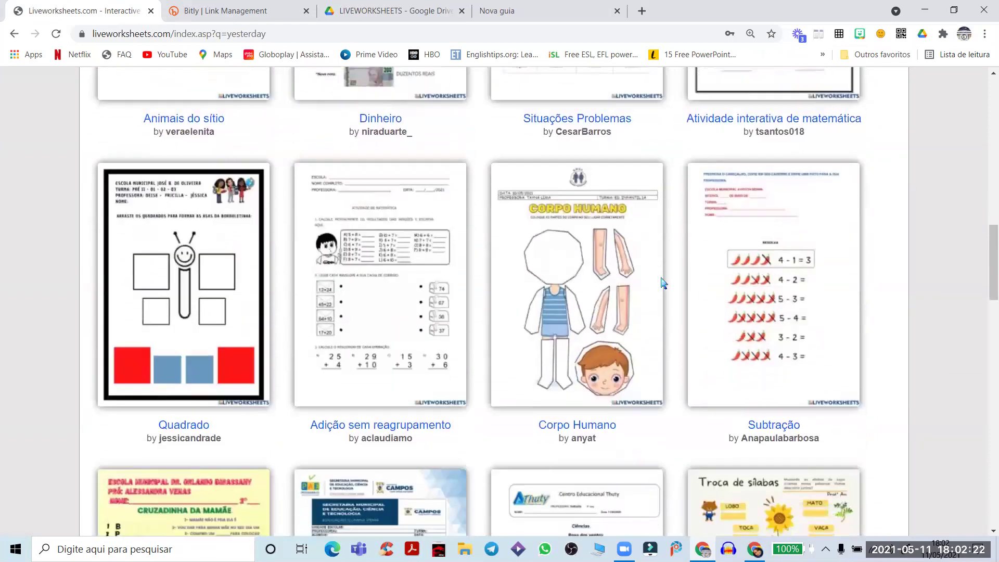
scroll(663, 280, "up", 12)
scroll(662, 279, "up", 6)
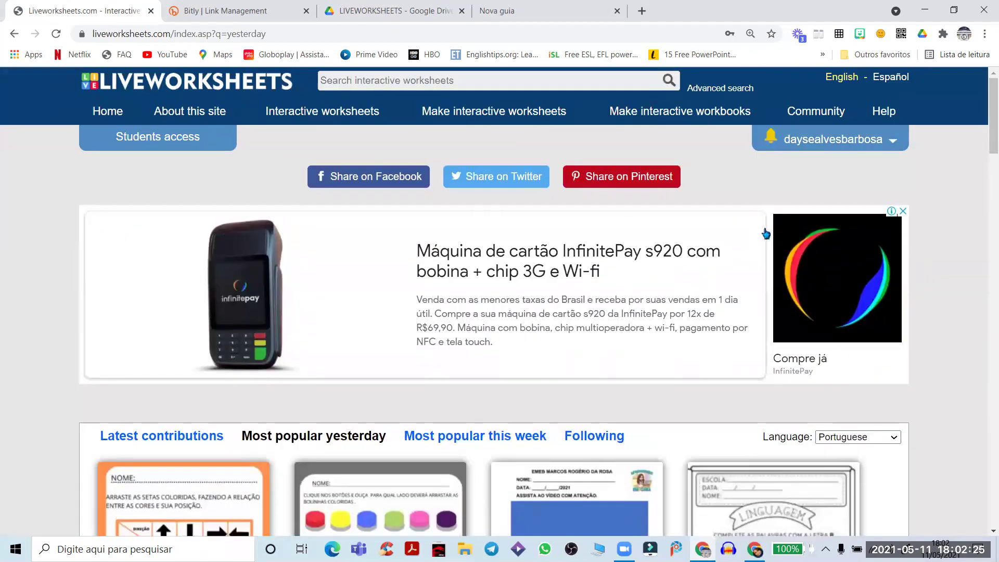
left_click(903, 211)
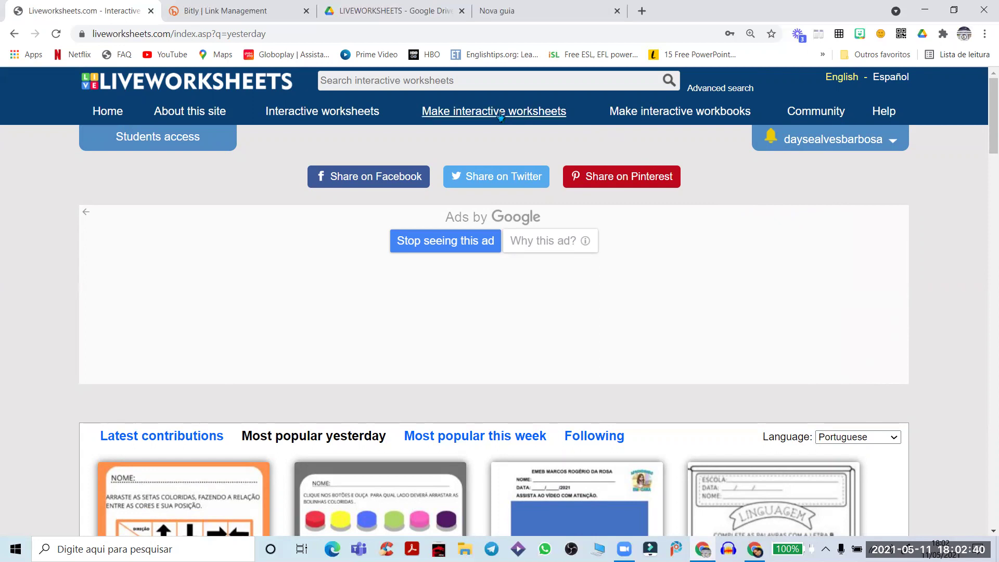
- Translate the page into Portuguese and start making a new interactive worksheet
mouse_move(498, 118)
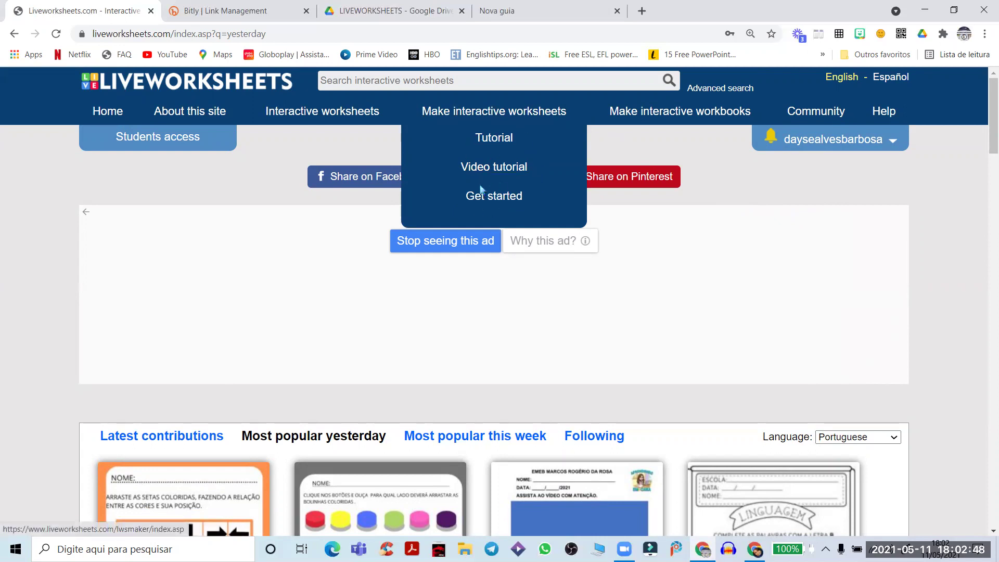
right_click(731, 198)
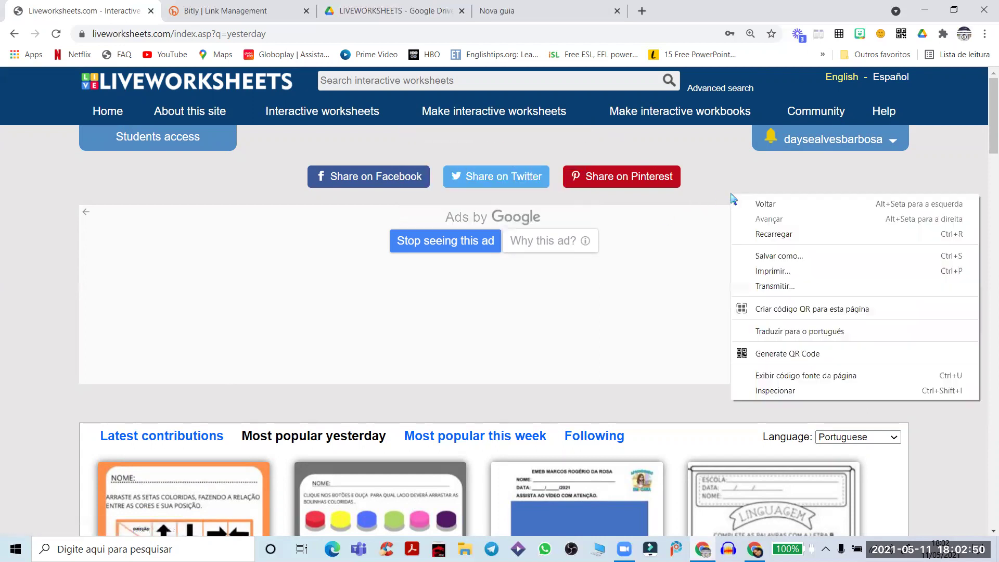
left_click(782, 338)
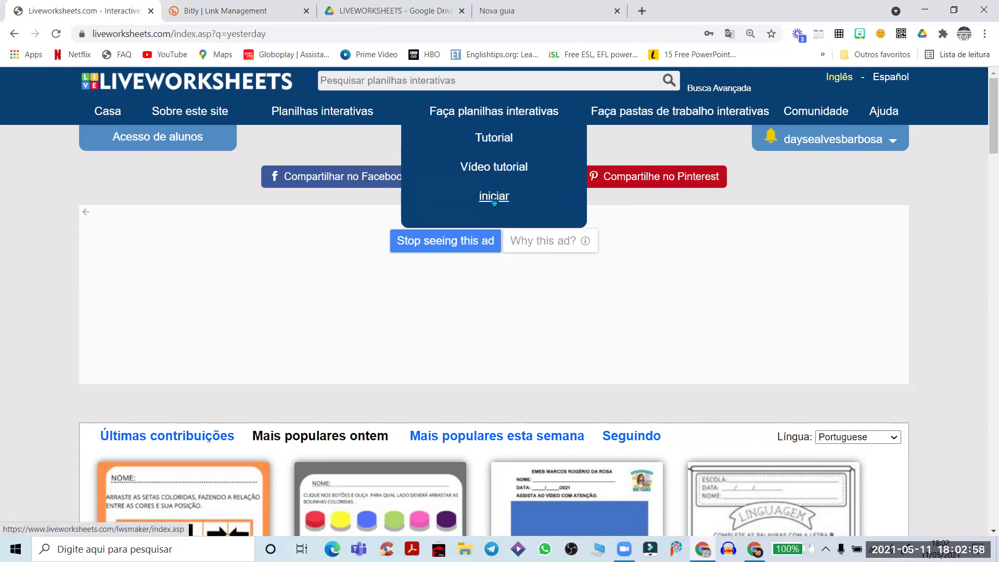
left_click(494, 198)
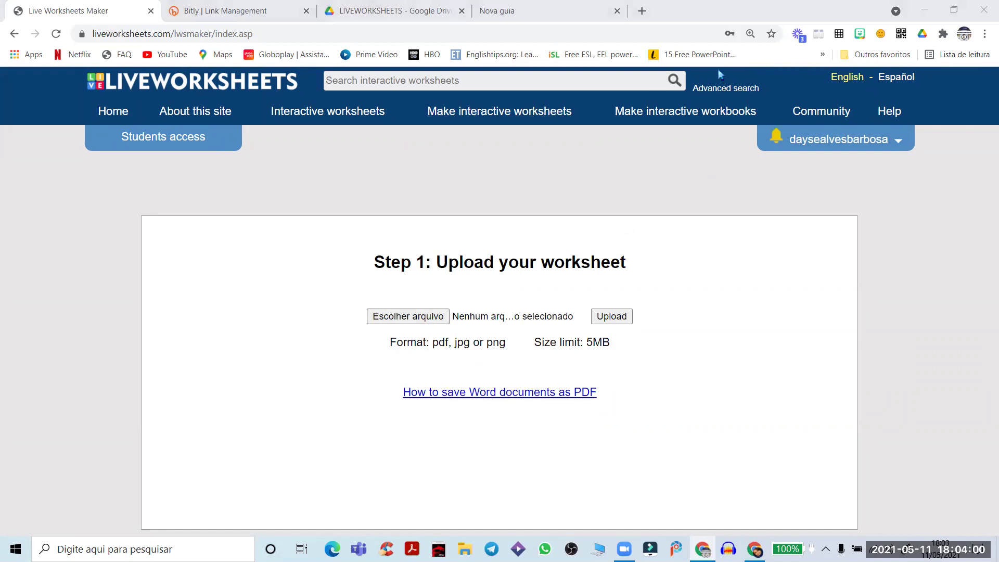
- Upload PADRÃO.pdf from the TUTORIAIS LIVEWORKSHEETS folder as the worksheet
left_click(436, 318)
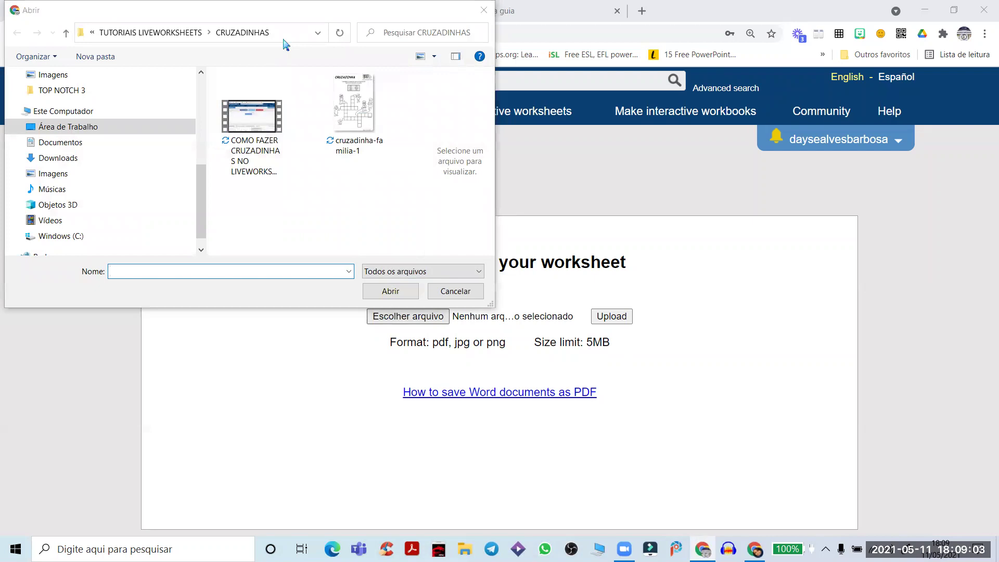
left_click(66, 33)
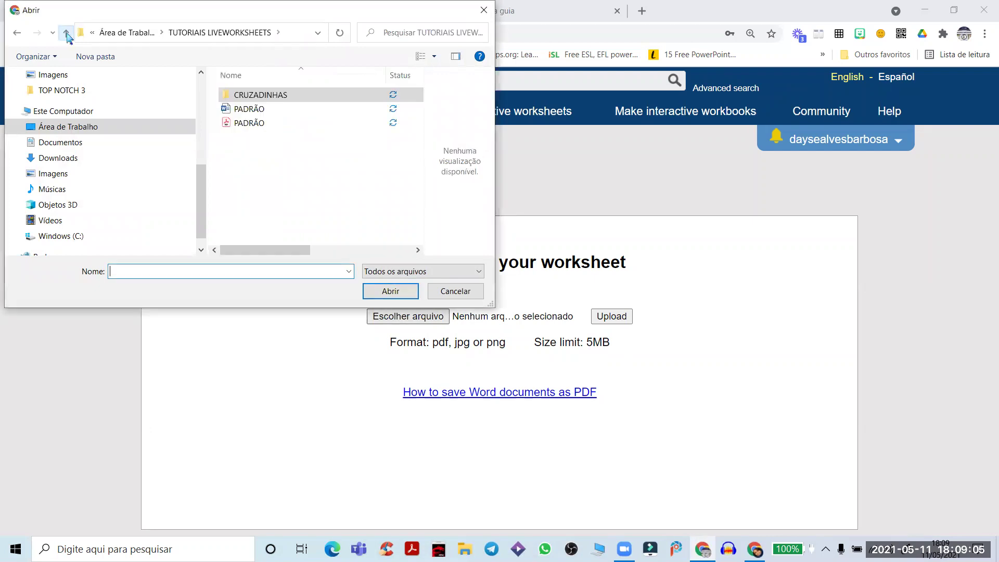
left_click(250, 123)
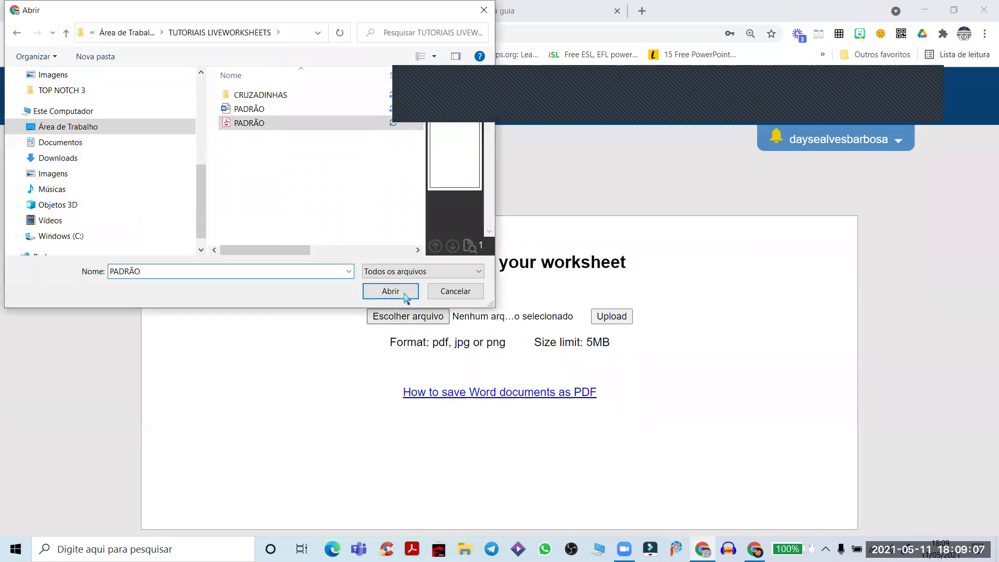
left_click(391, 291)
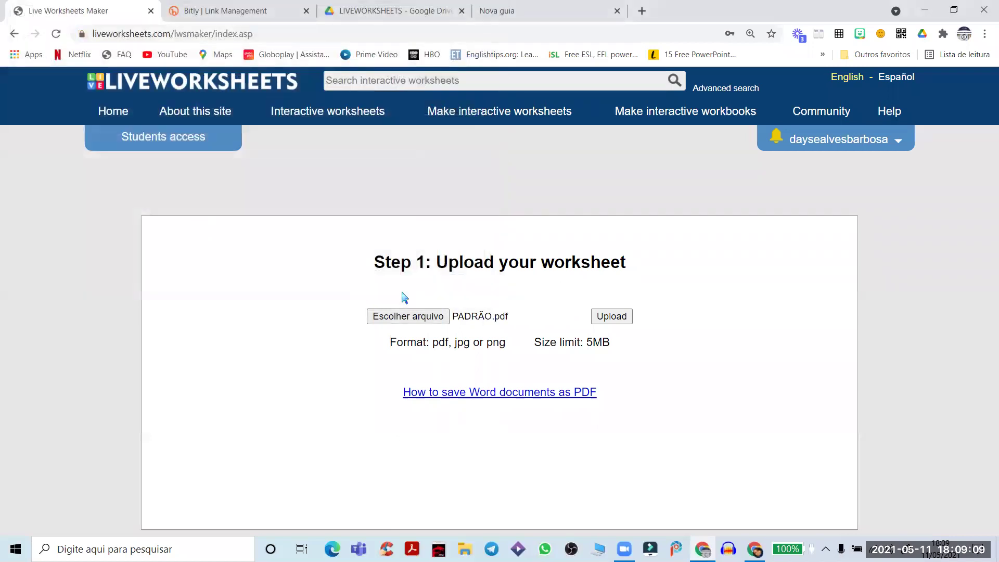
left_click(623, 323)
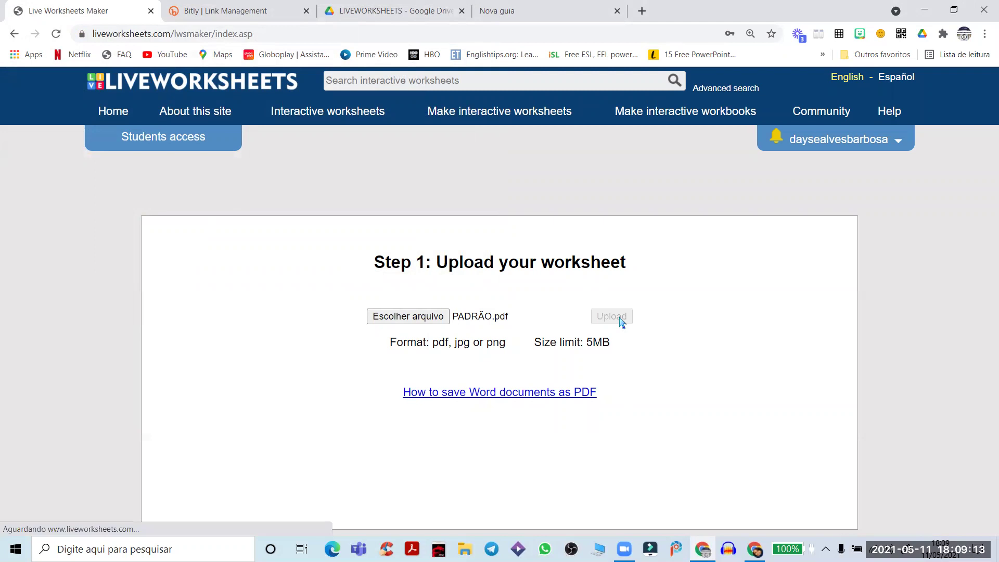
- Draw a rectangular text box on the blank area of the worksheet, below the logo and near the left border
scroll(640, 306, "down", 10)
scroll(634, 300, "up", 10)
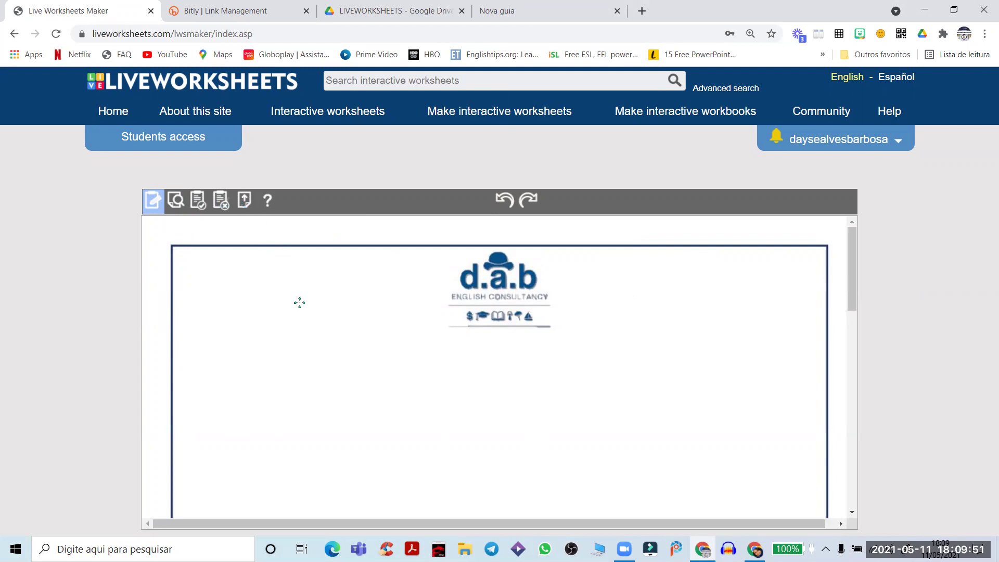
scroll(298, 301, "down", 3)
scroll(299, 303, "up", 2)
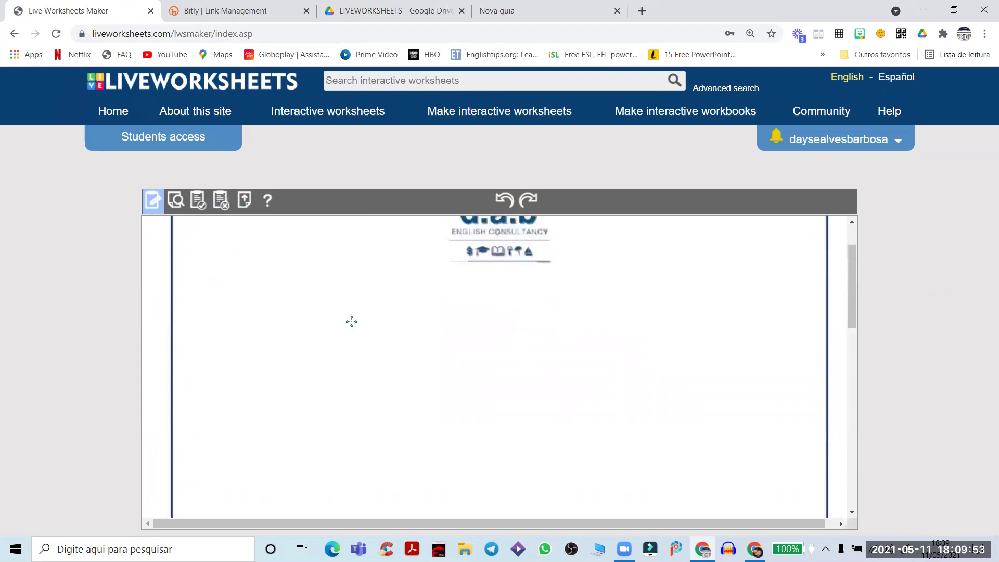
left_click_drag(213, 281, 329, 368)
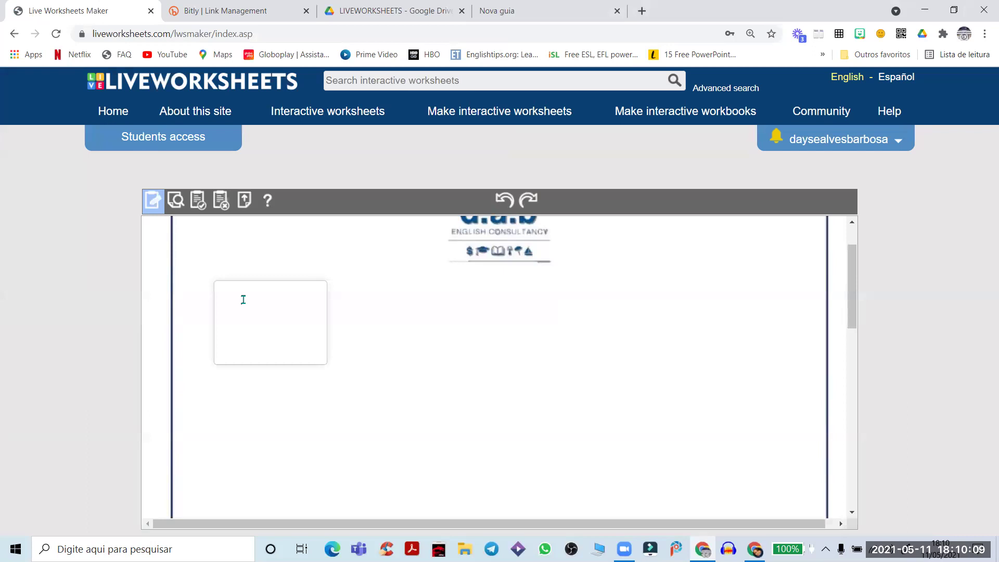
- Preview the worksheet and open the style settings of the text box below the logo
left_click(175, 207)
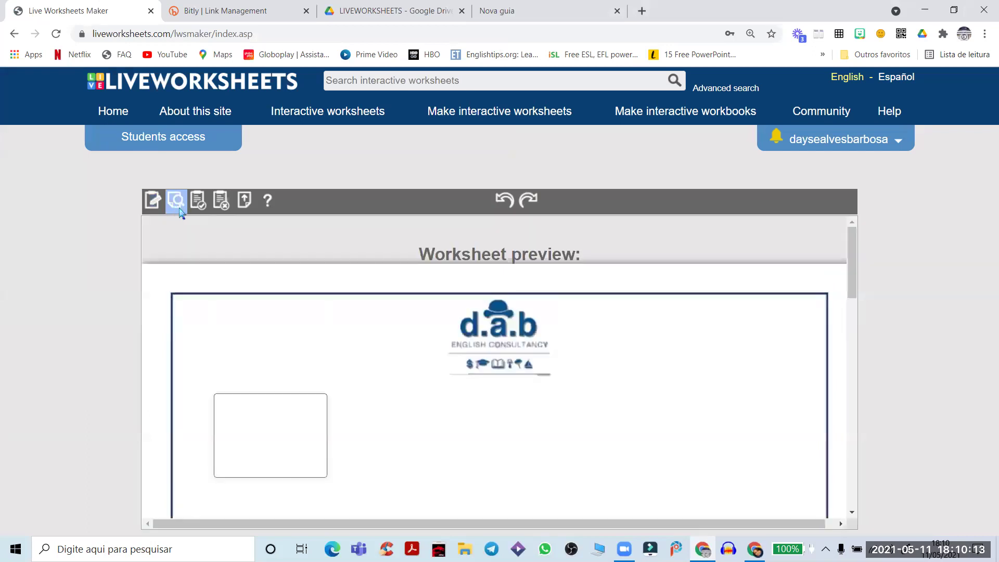
scroll(317, 338, "down", 3)
left_click(252, 284)
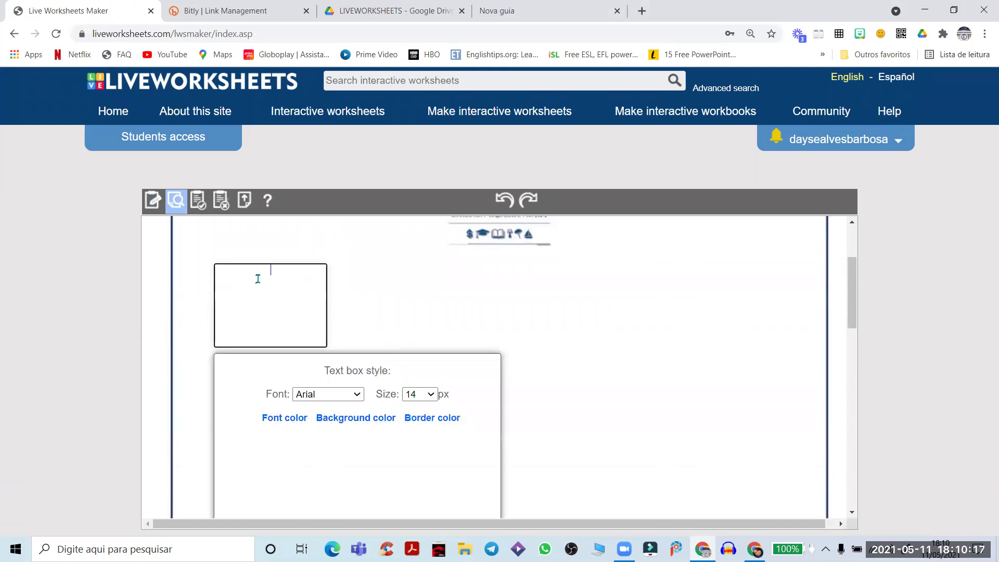
scroll(391, 408, "down", 3)
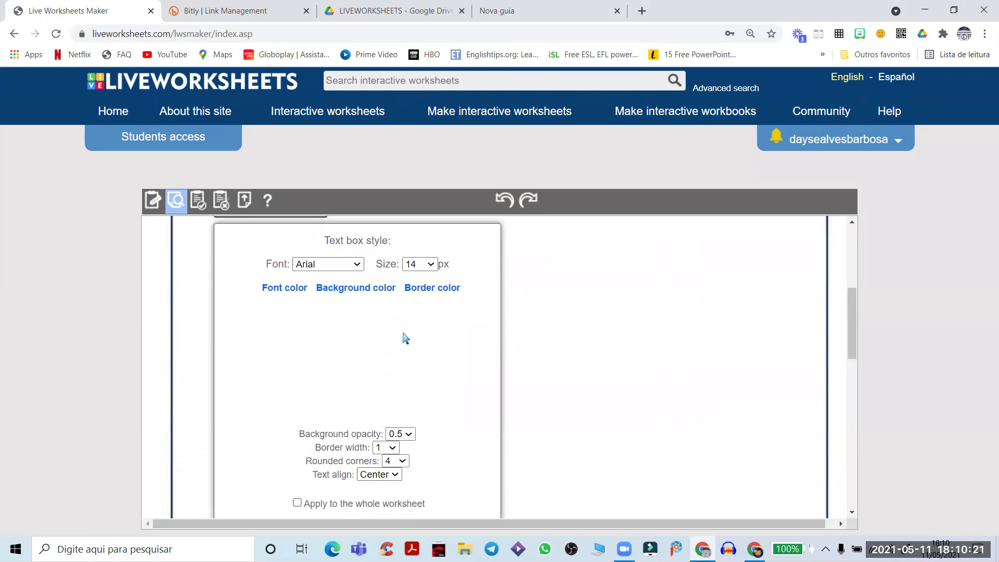
- Look through the fonts and text sizes available for the text box
left_click(357, 266)
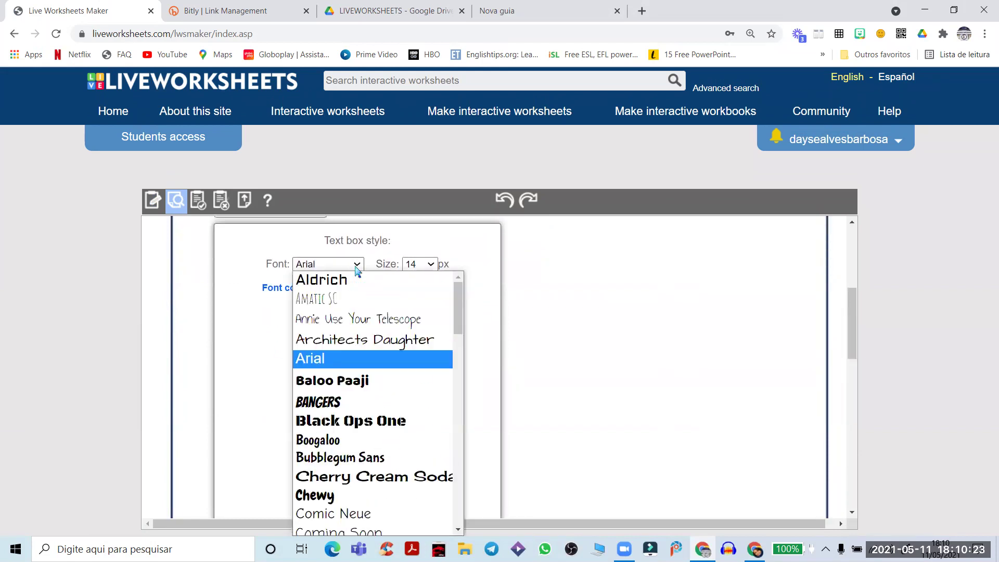
scroll(352, 465, "down", 10)
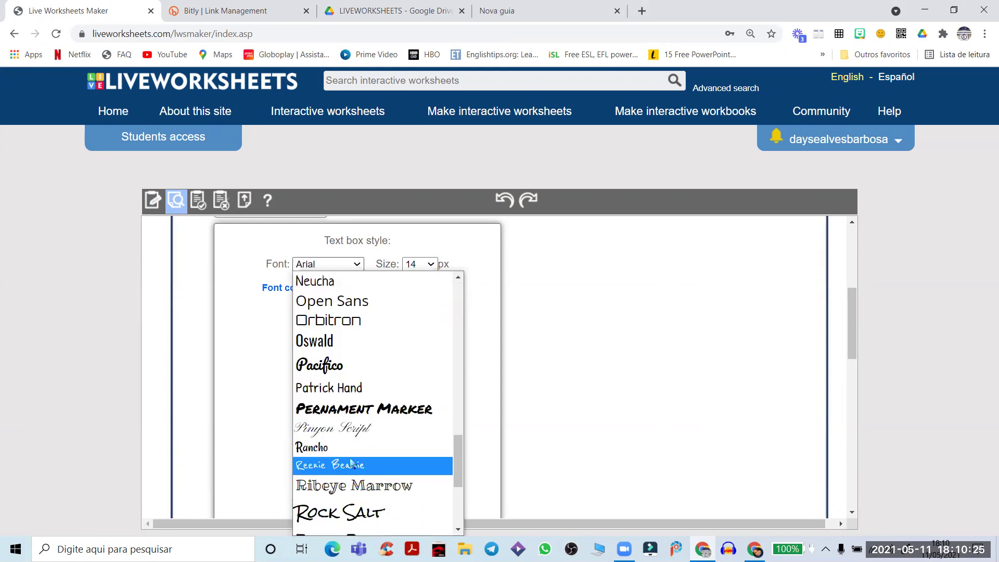
scroll(352, 461, "up", 20)
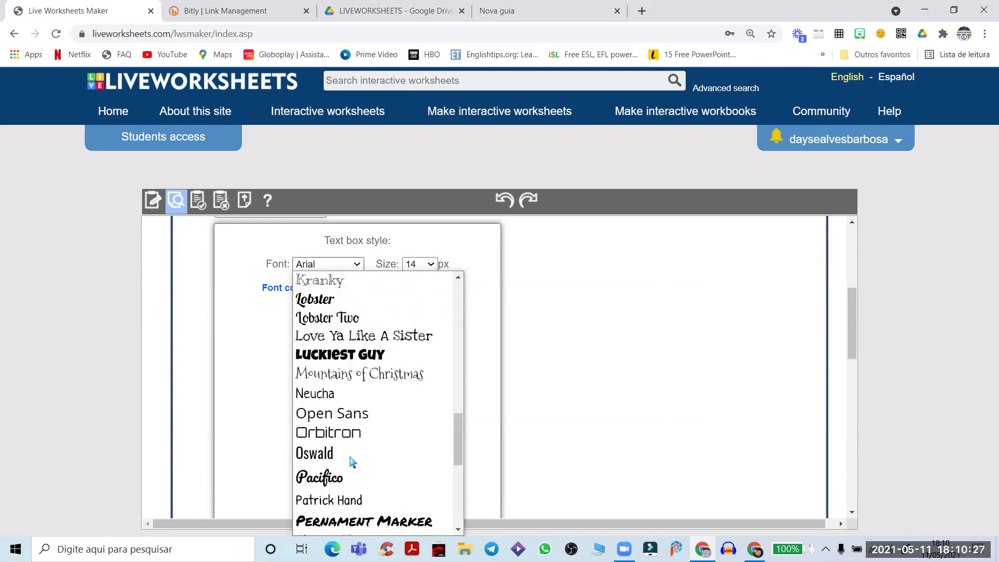
scroll(349, 447, "up", 3)
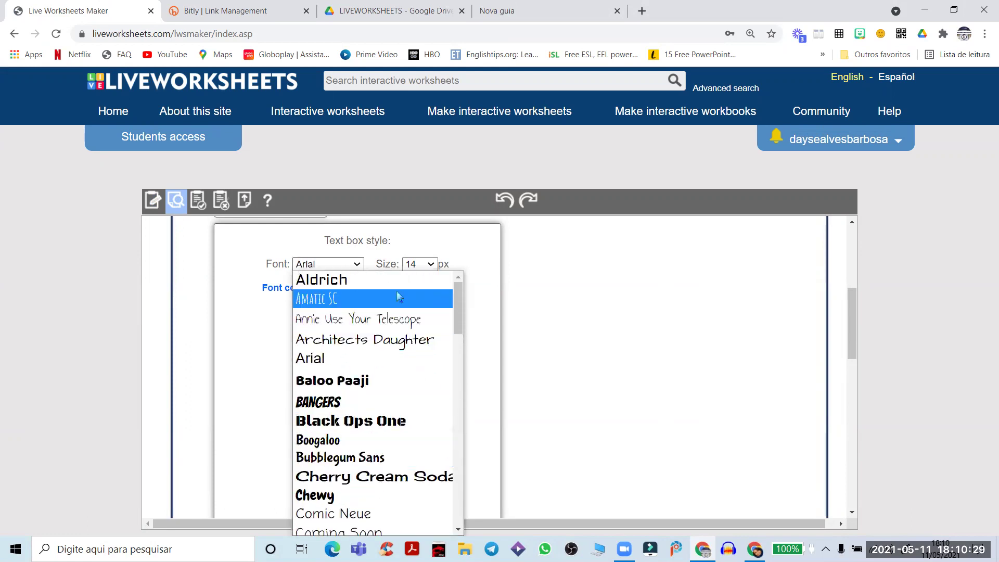
left_click(423, 265)
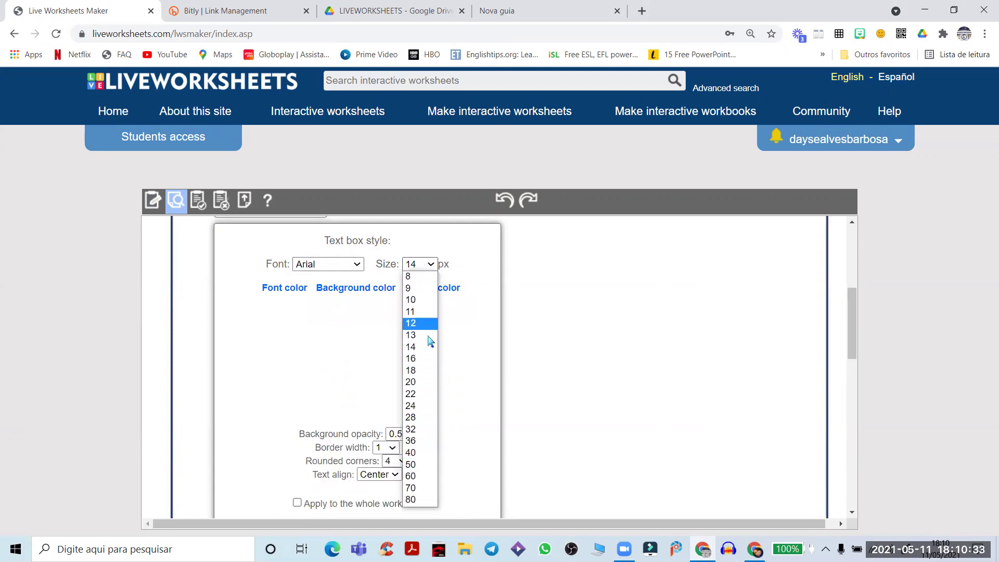
left_click(467, 365)
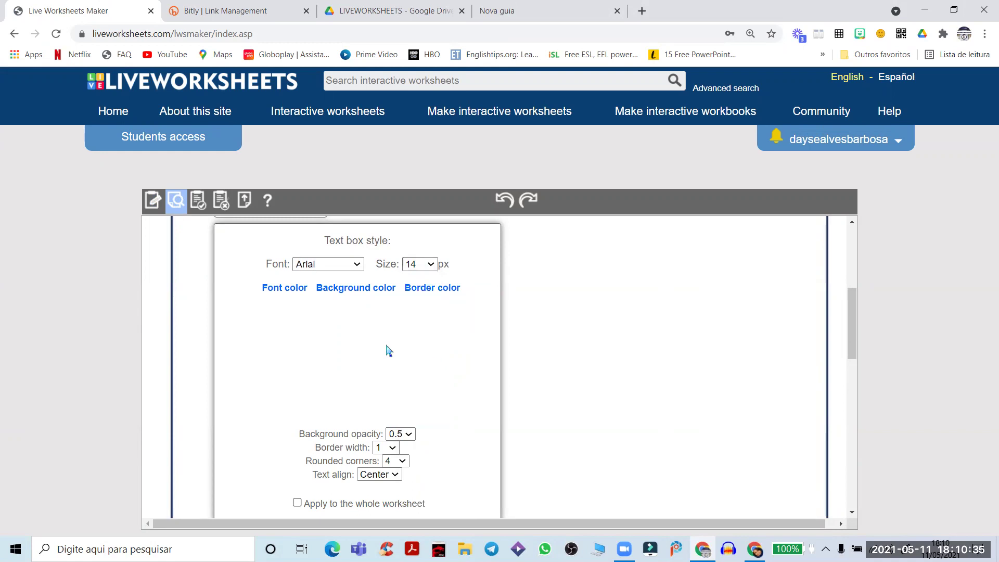
- Examine the text box's font color and background color palettes, and check the text sizes again
left_click(300, 293)
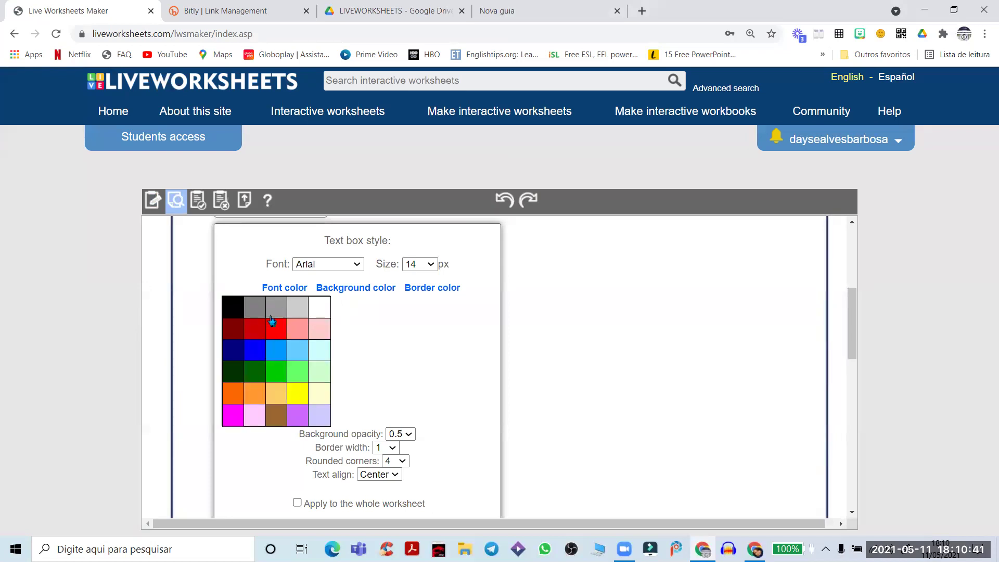
left_click(375, 287)
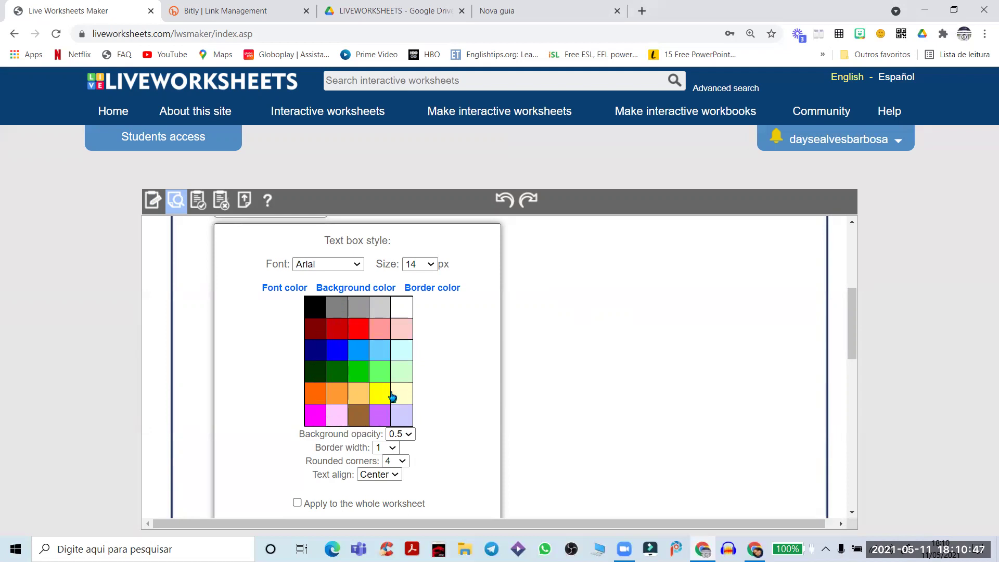
left_click(431, 266)
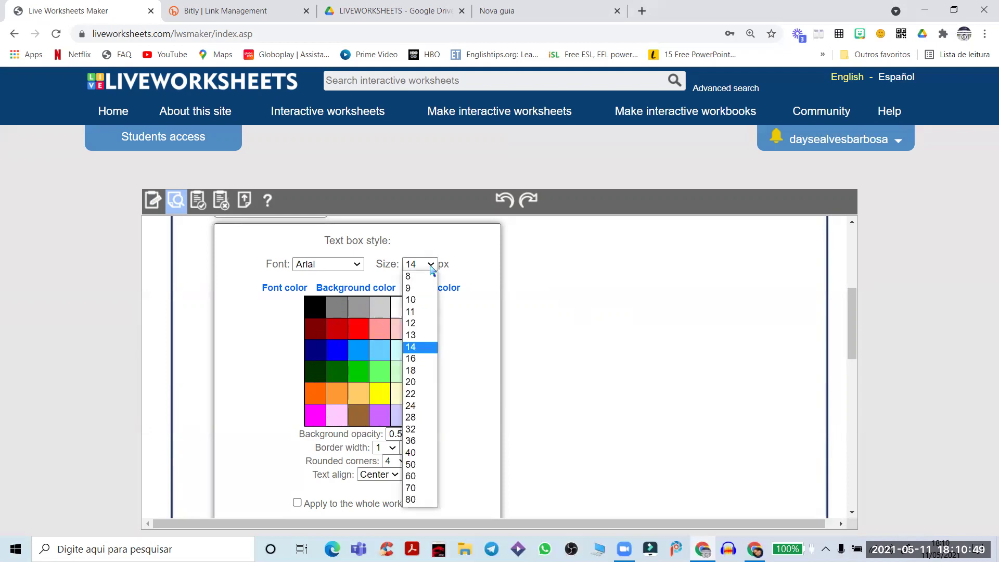
left_click(481, 334)
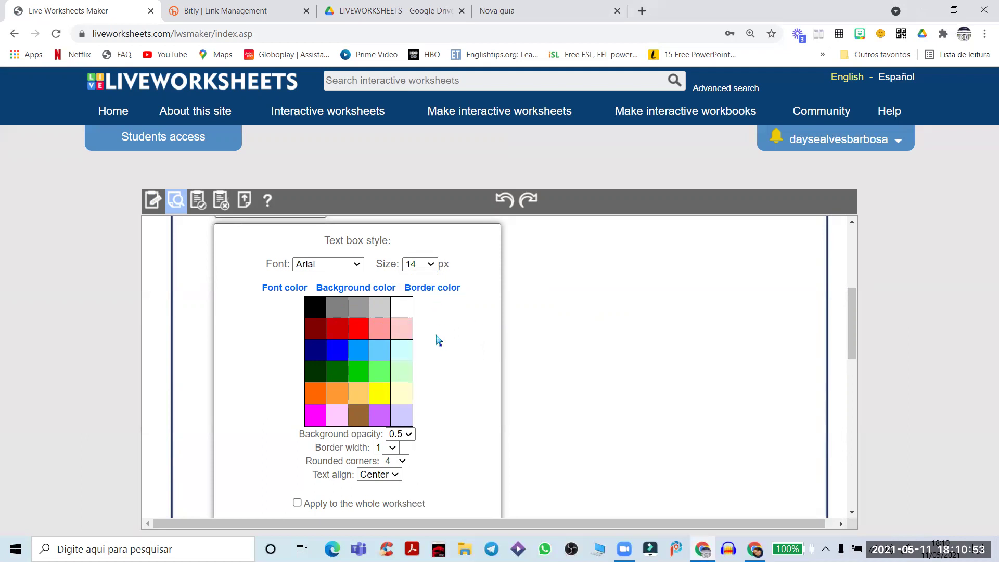
- Look through the available background opacity, border width, rounded corners and text alignment options for the text box
scroll(426, 422, "down", 3)
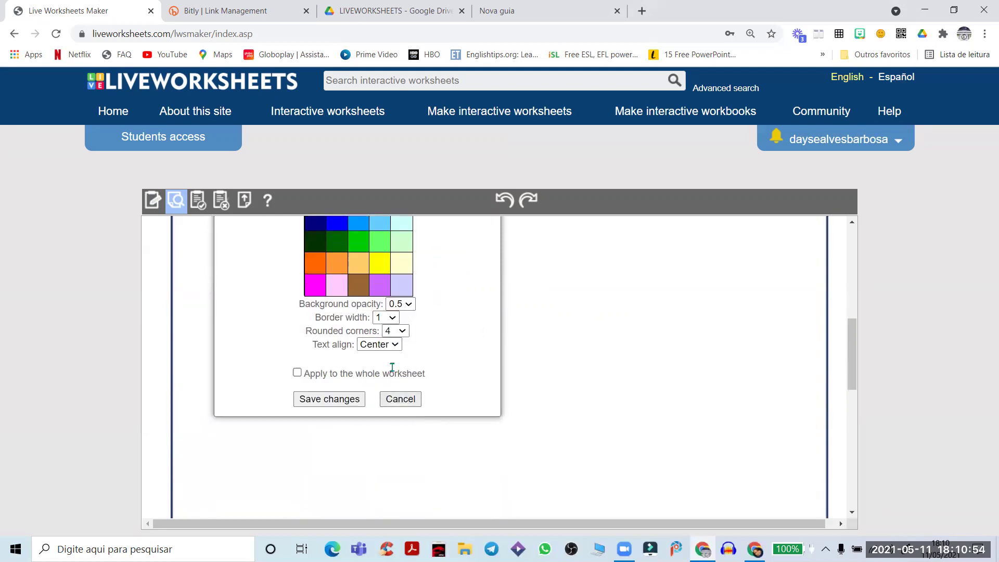
left_click(408, 305)
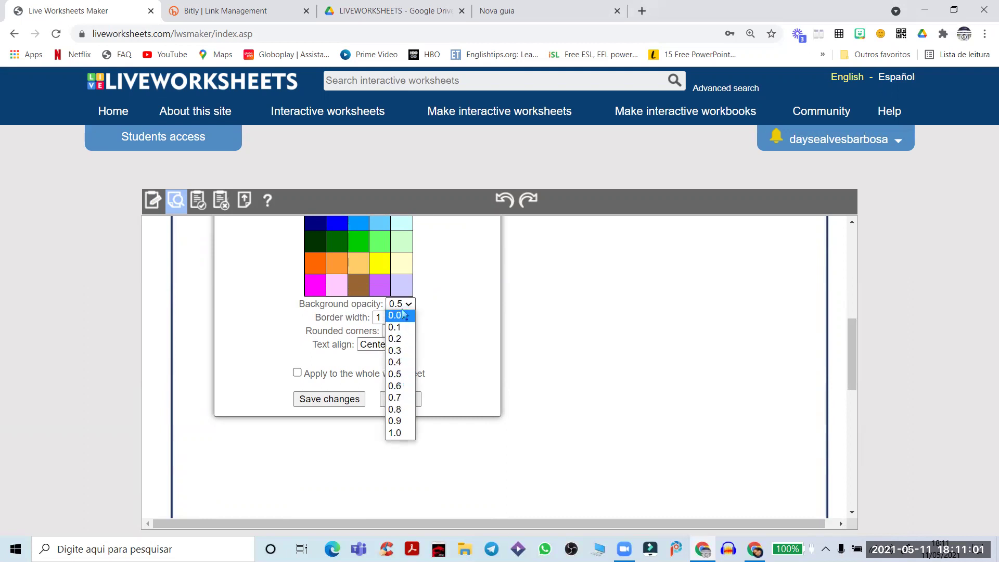
left_click(456, 306)
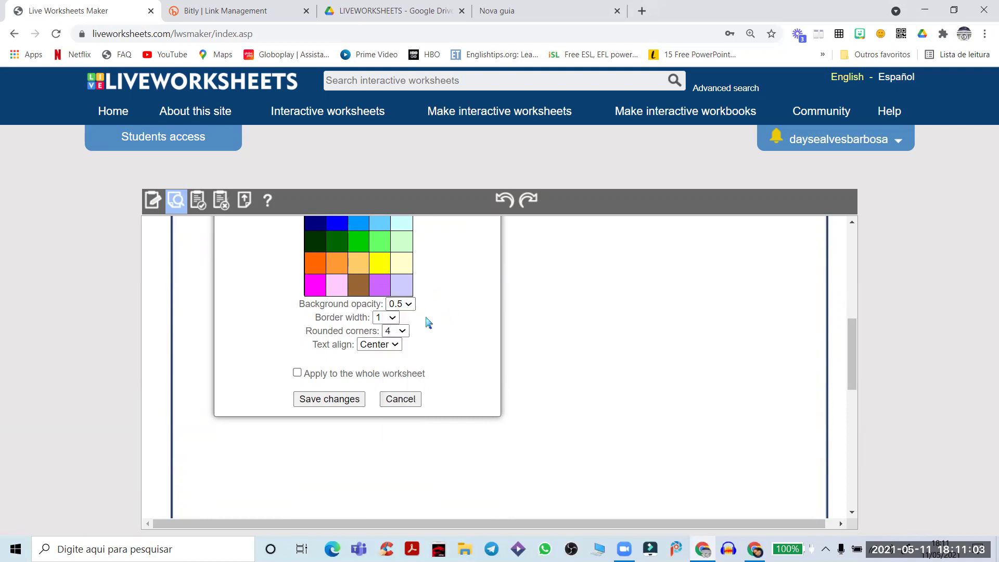
left_click(394, 319)
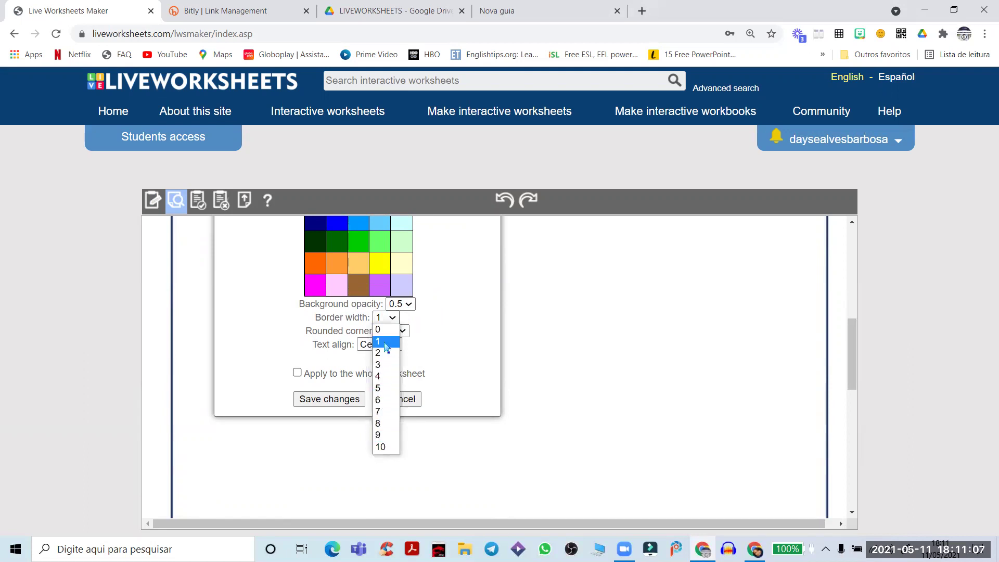
left_click(454, 313)
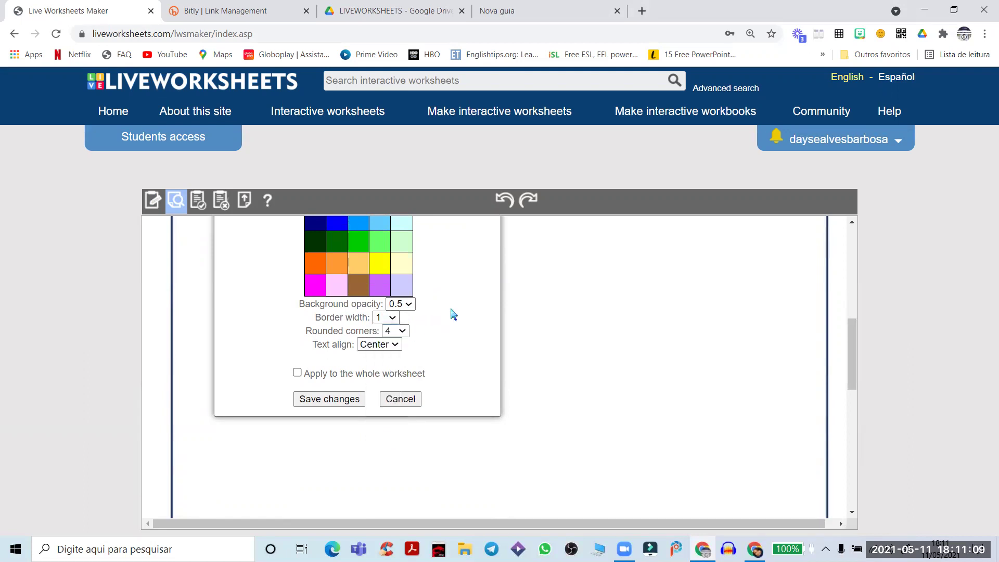
left_click(400, 332)
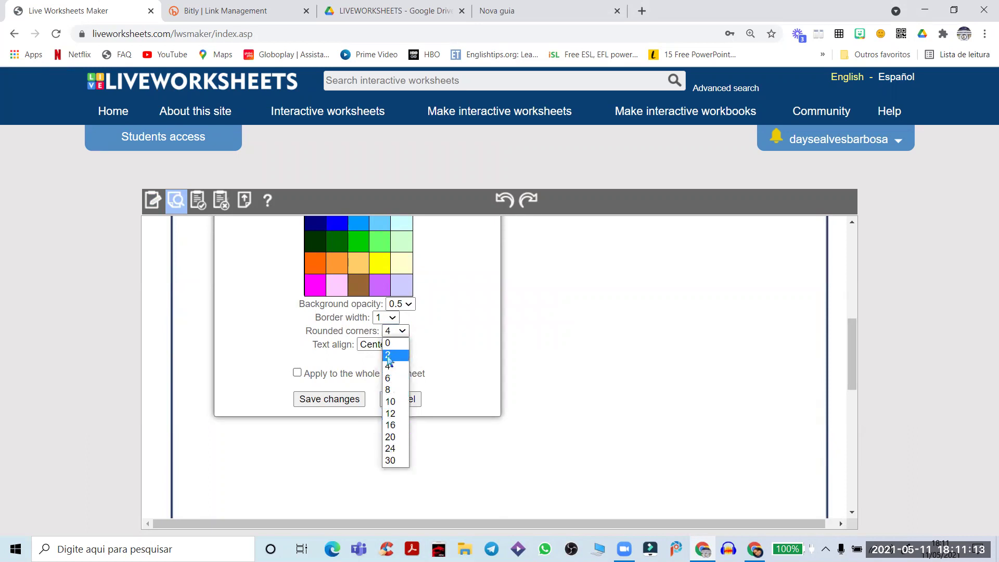
left_click(439, 343)
left_click(395, 346)
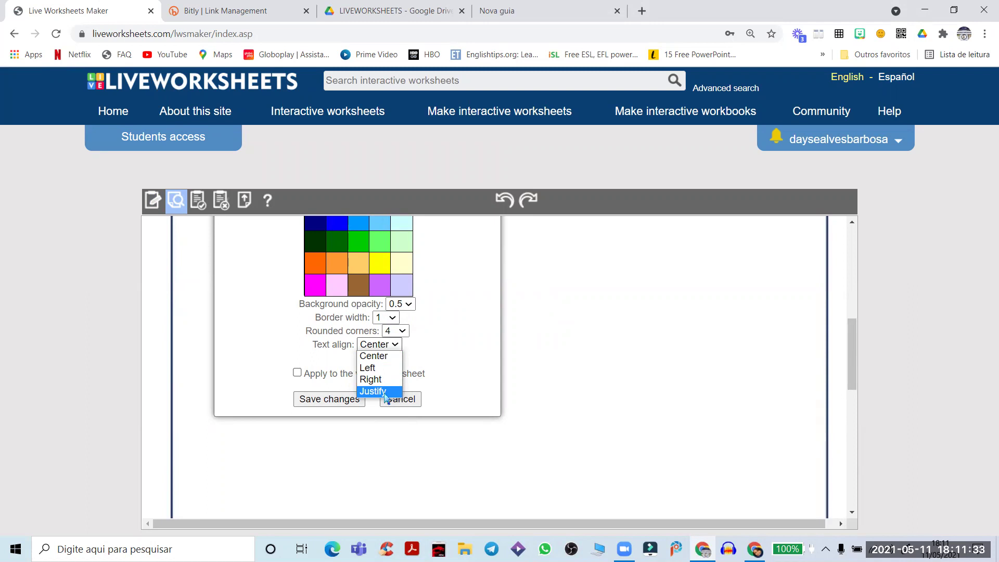
left_click(449, 351)
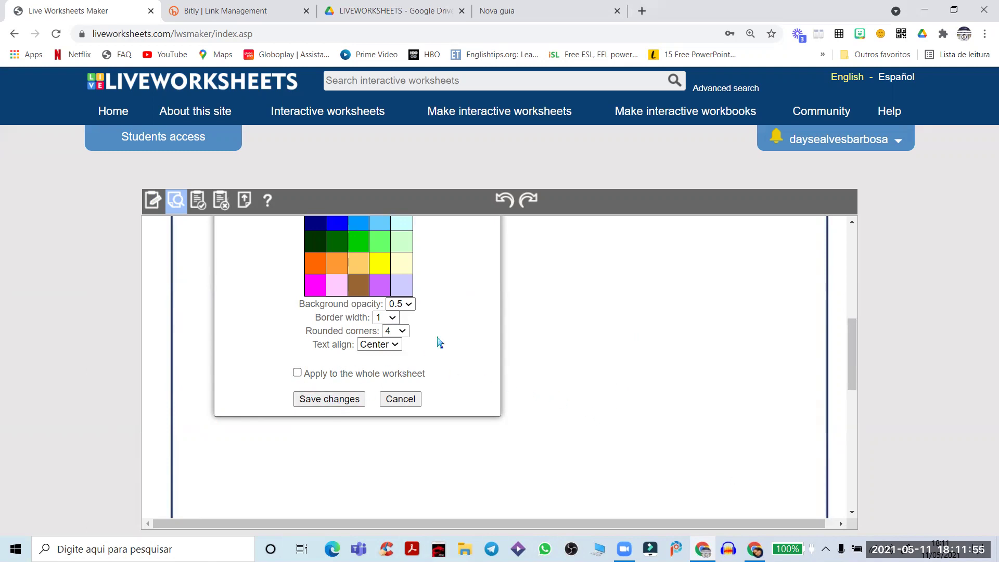
- Set the text box font to Chewy and the text size to 80 px
scroll(439, 342, "up", 4)
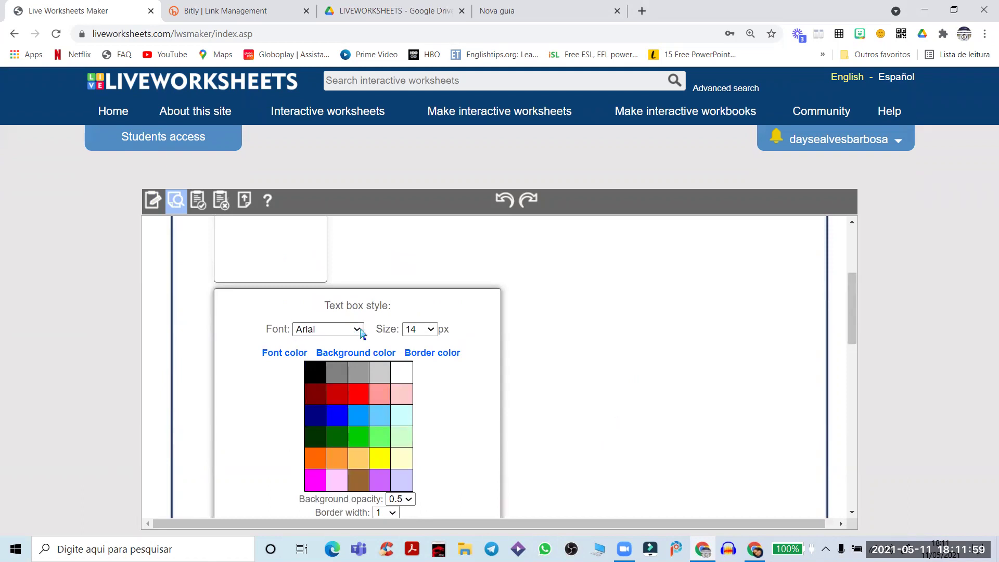
left_click(357, 329)
scroll(343, 302, "down", 1)
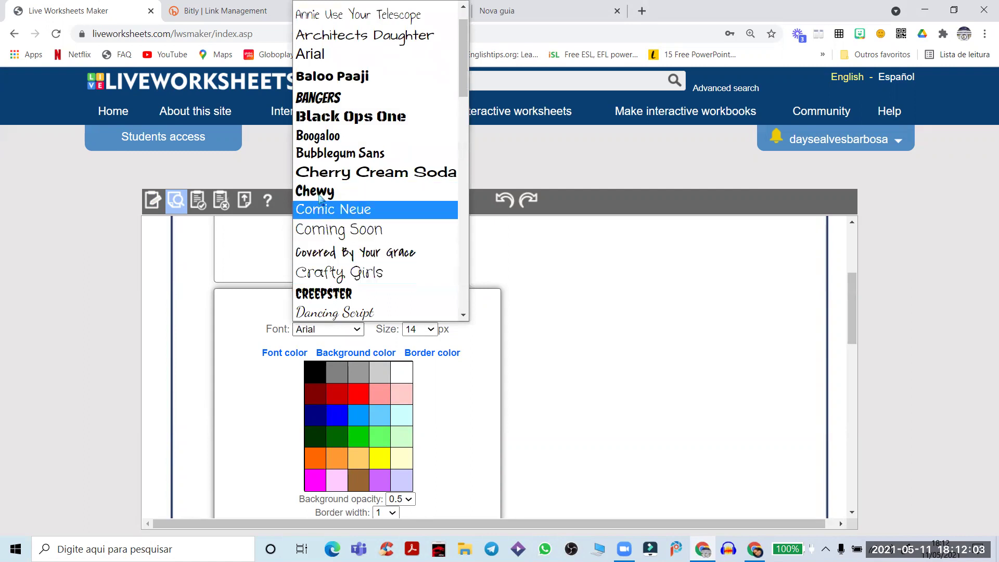
left_click(336, 192)
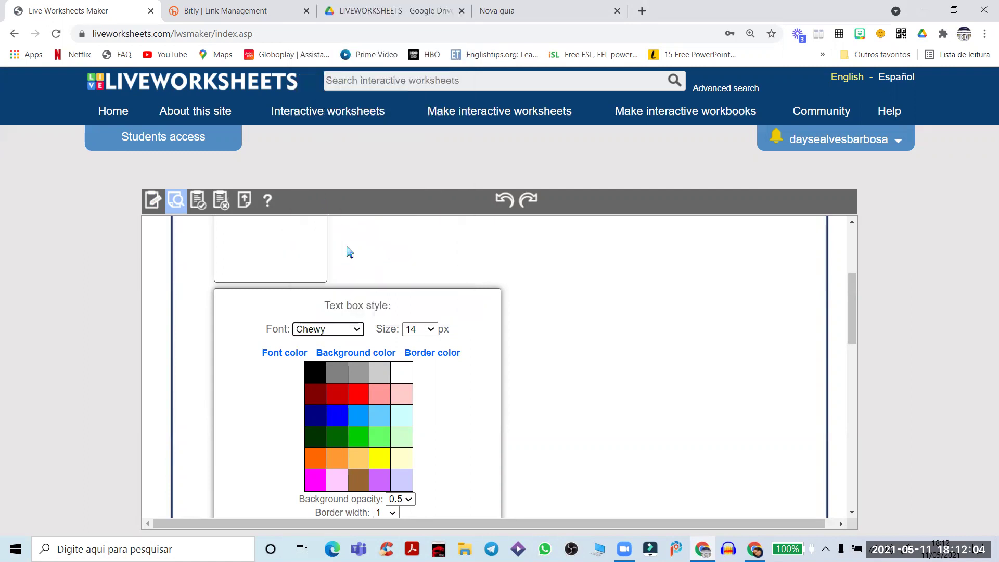
left_click(431, 329)
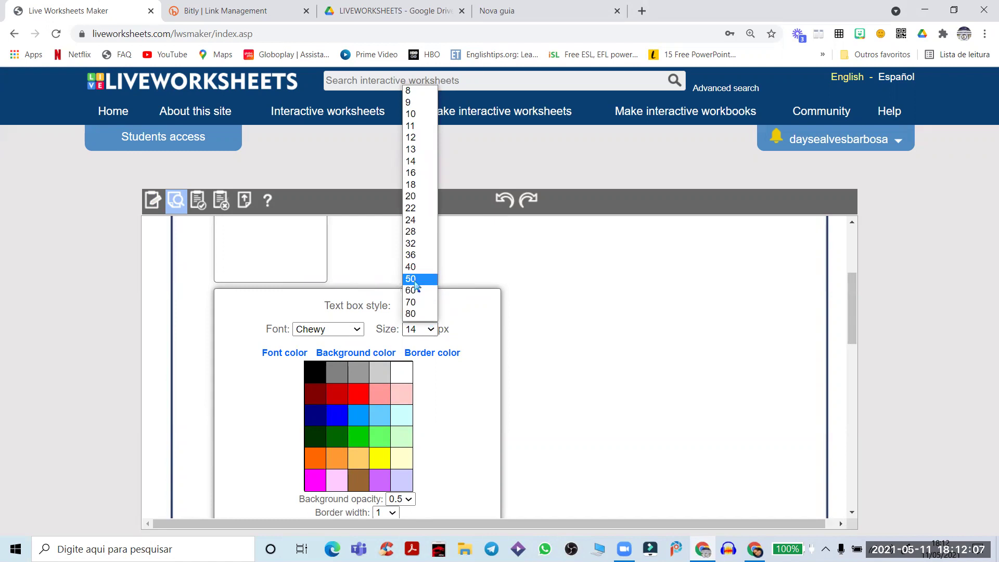
left_click(415, 314)
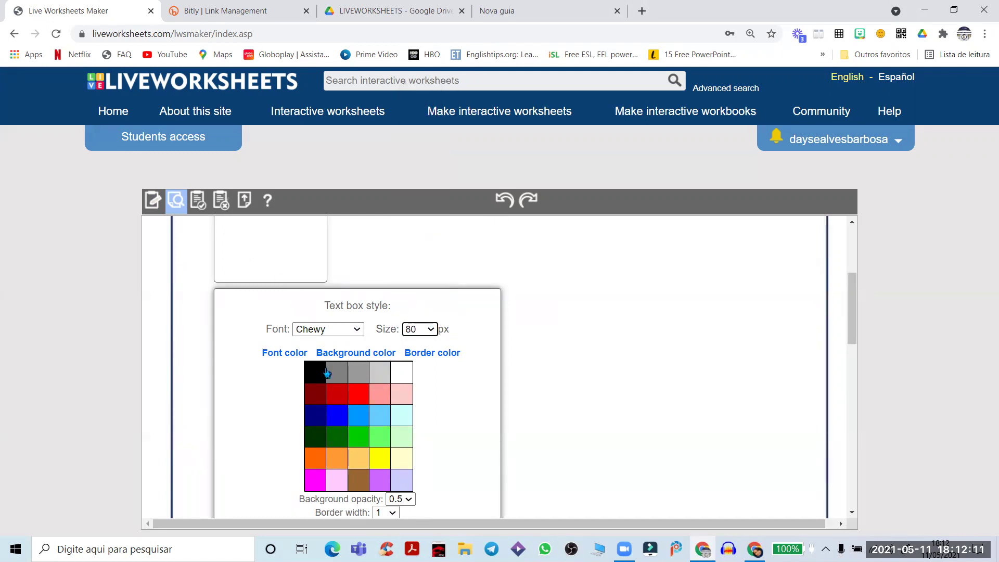
- Try dark green, white and light orange backgrounds on the text box, and give it a dark blue border
left_click(334, 441)
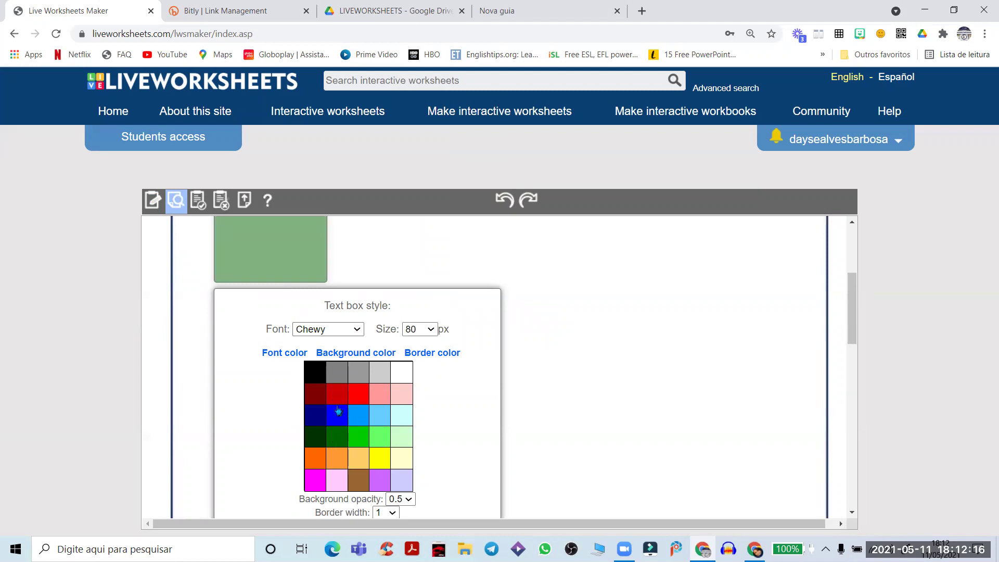
left_click(400, 379)
left_click(288, 352)
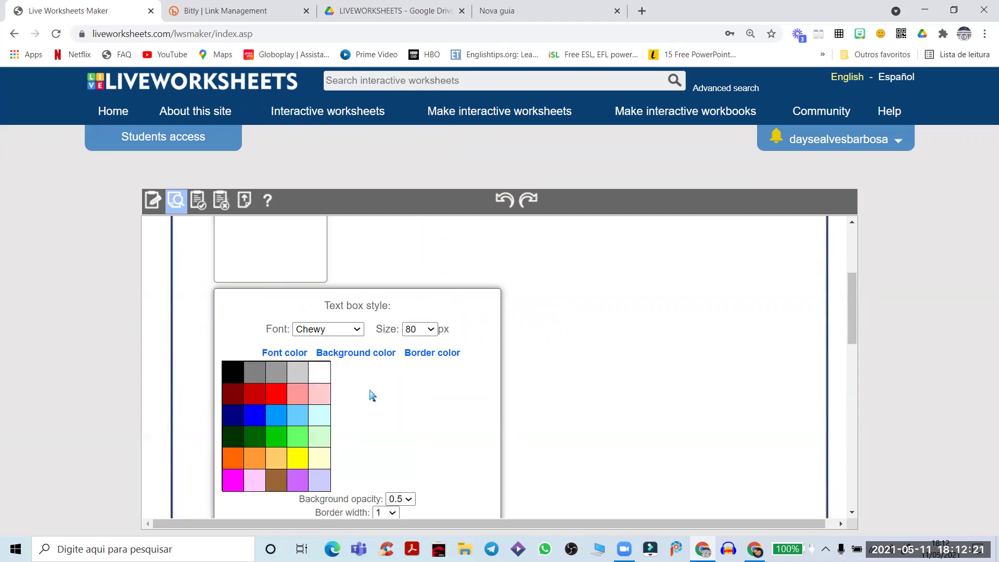
left_click(377, 358)
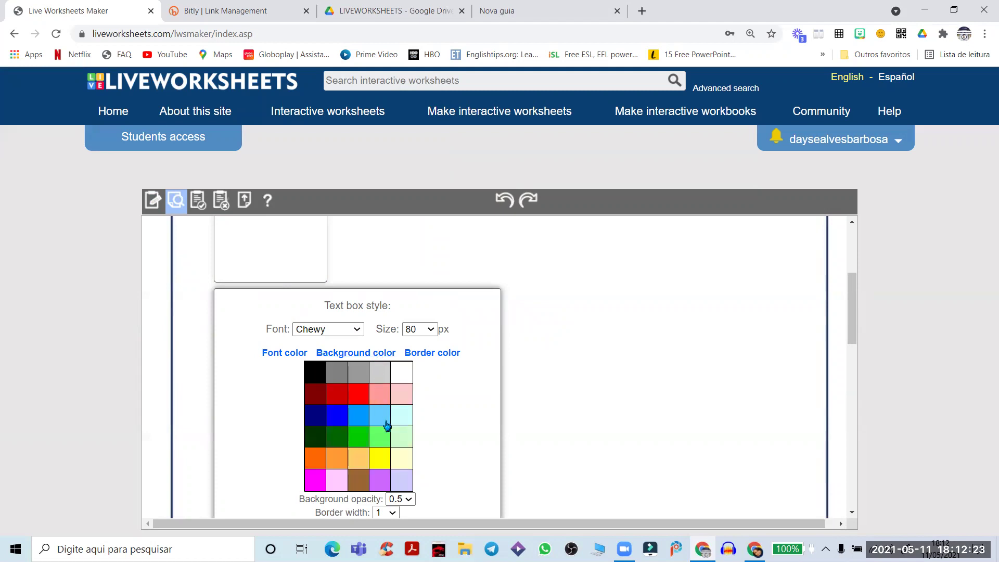
left_click(359, 461)
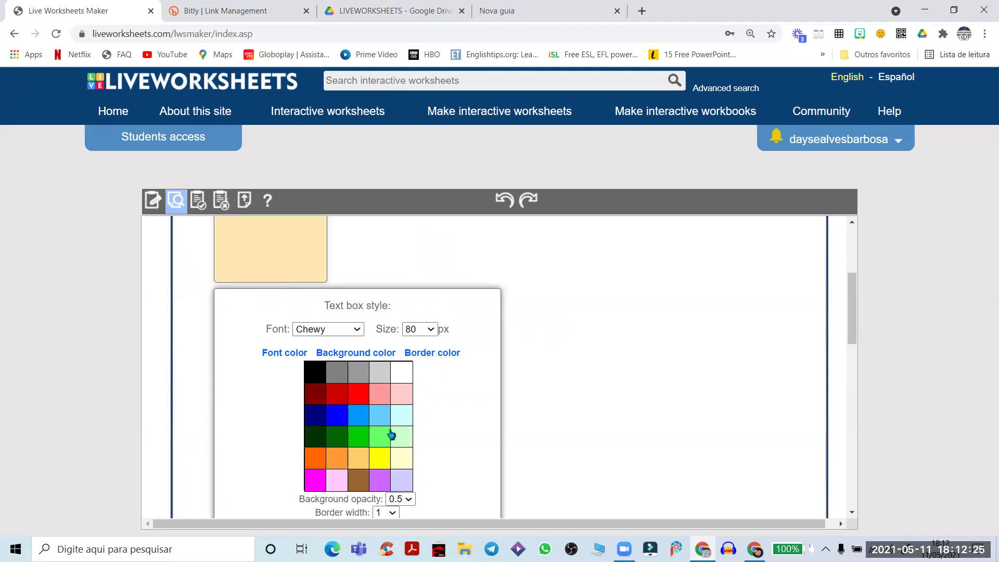
left_click(446, 354)
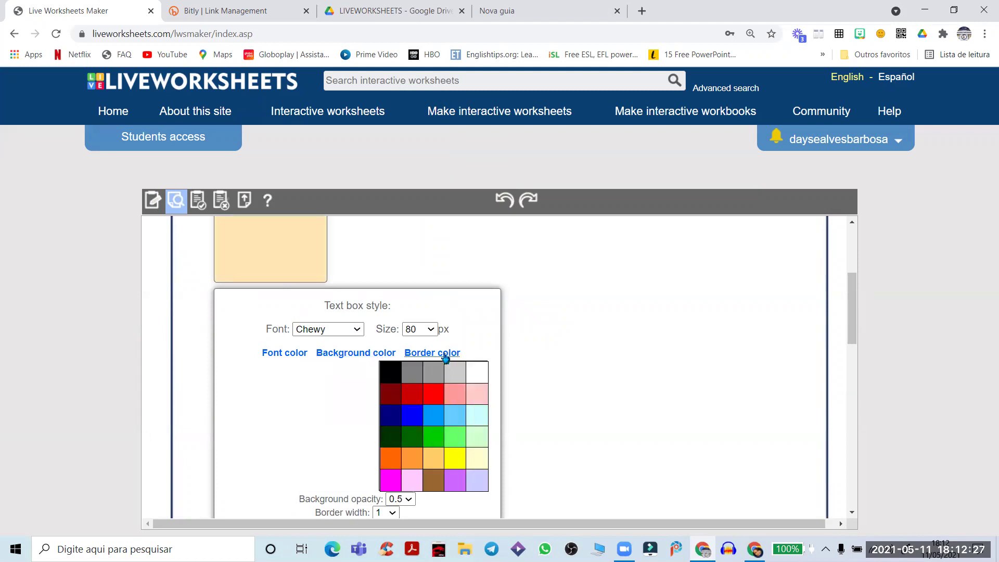
left_click(392, 415)
- Try background opacities of 1.0, 0.0 and 0.2 on the text box
scroll(392, 421, "down", 1)
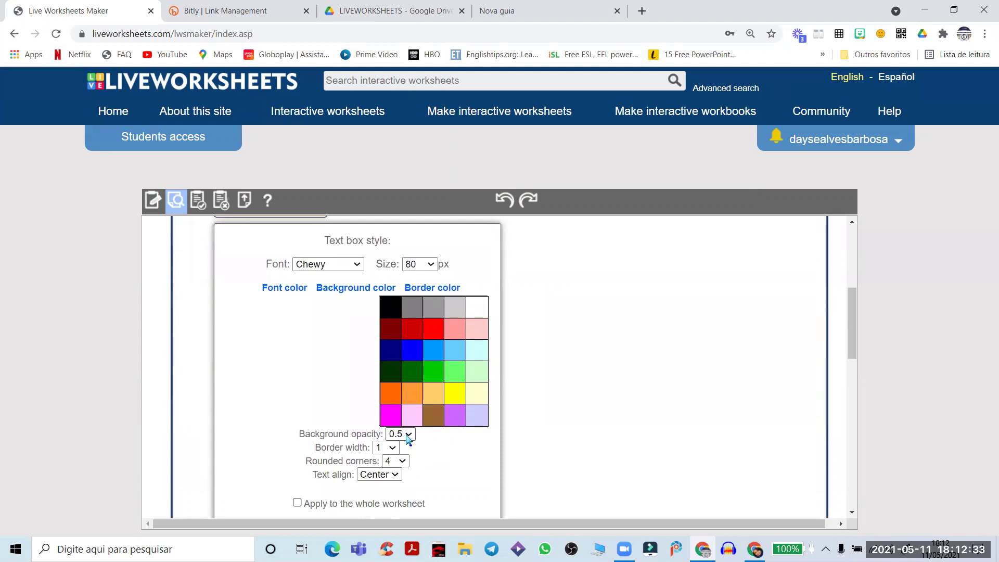
left_click(408, 435)
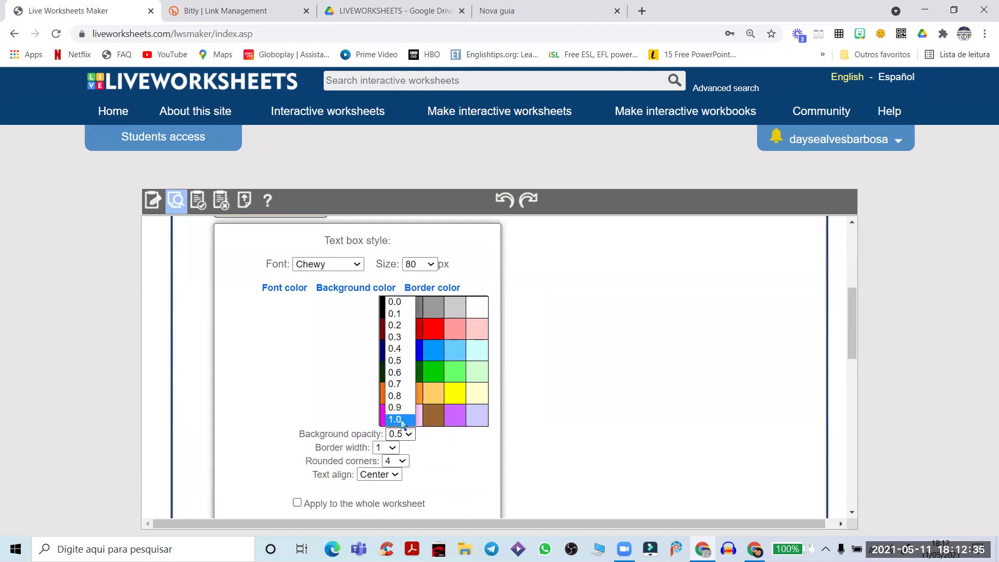
left_click(401, 419)
scroll(239, 338, "up", 1)
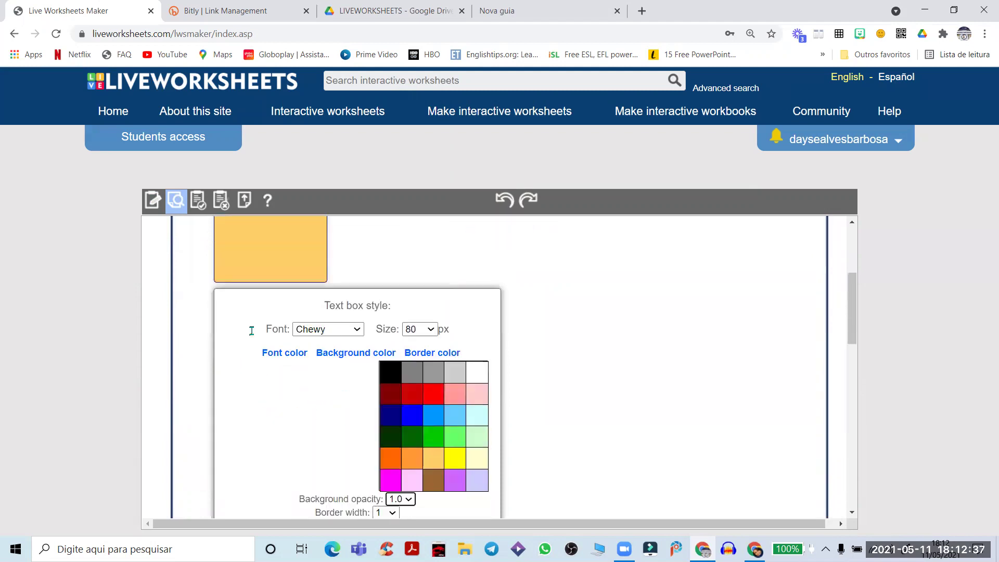
left_click(409, 499)
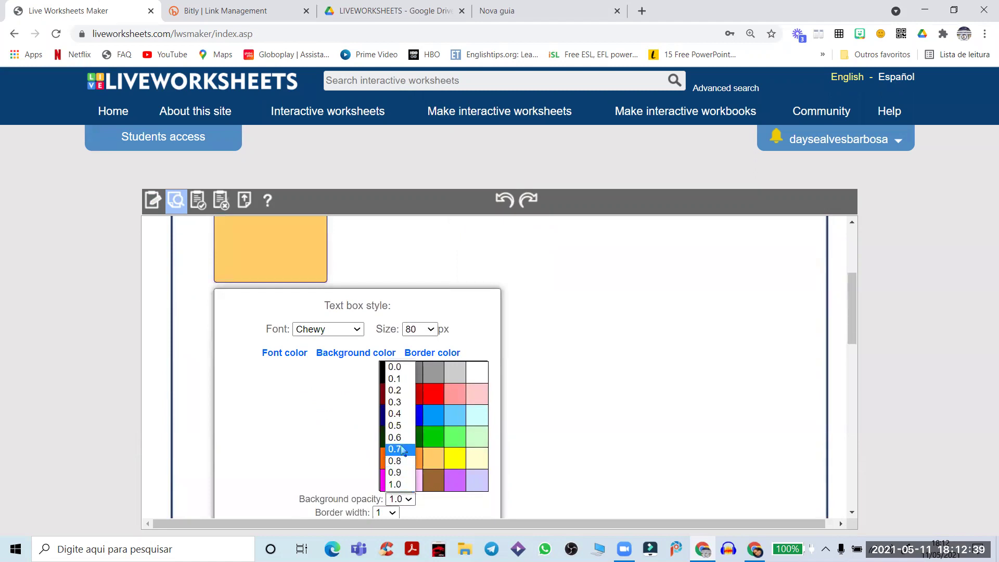
left_click(404, 369)
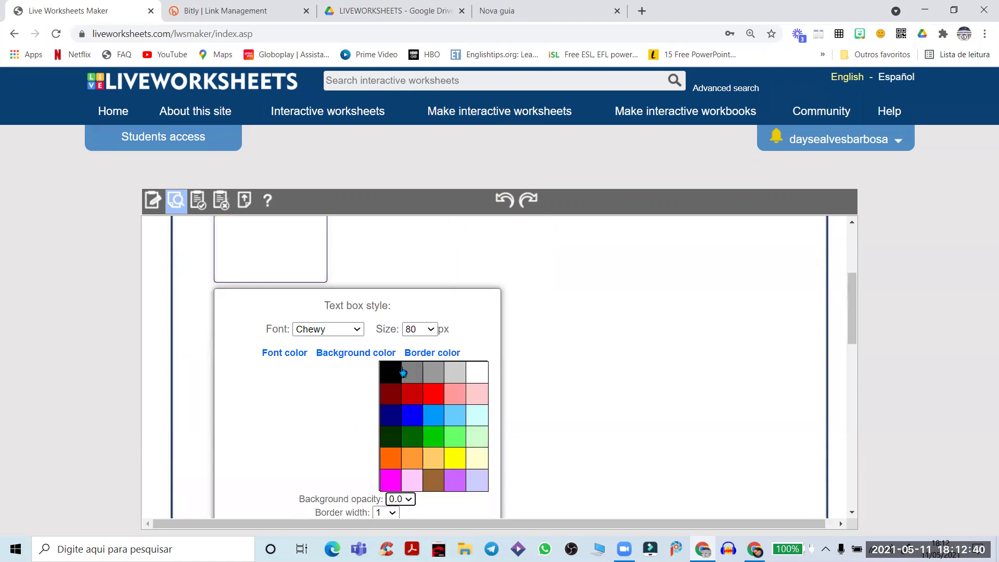
left_click(410, 499)
left_click(396, 399)
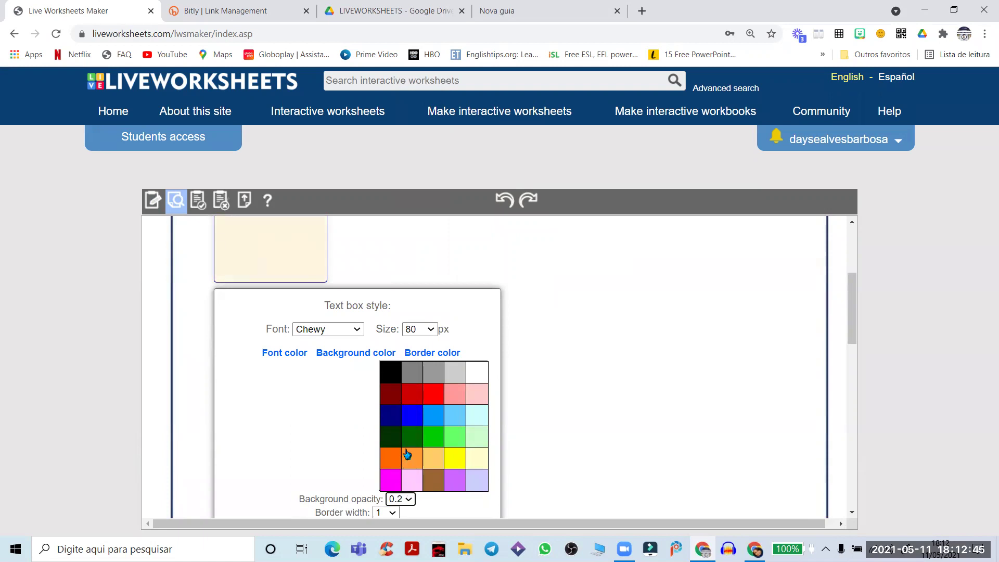
- Change both the border color and the background color of the text box to orange
left_click(435, 460)
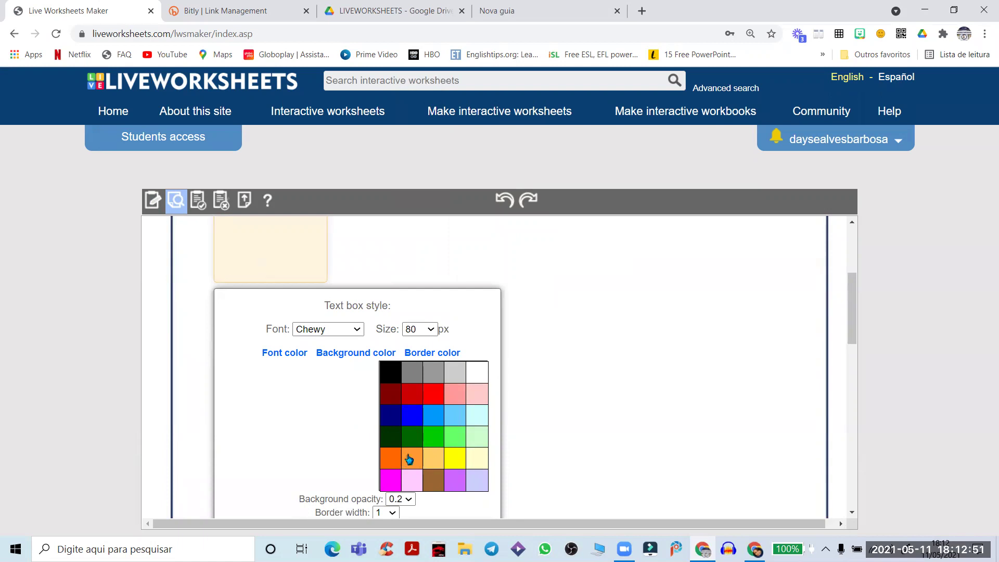
left_click(359, 353)
left_click(339, 457)
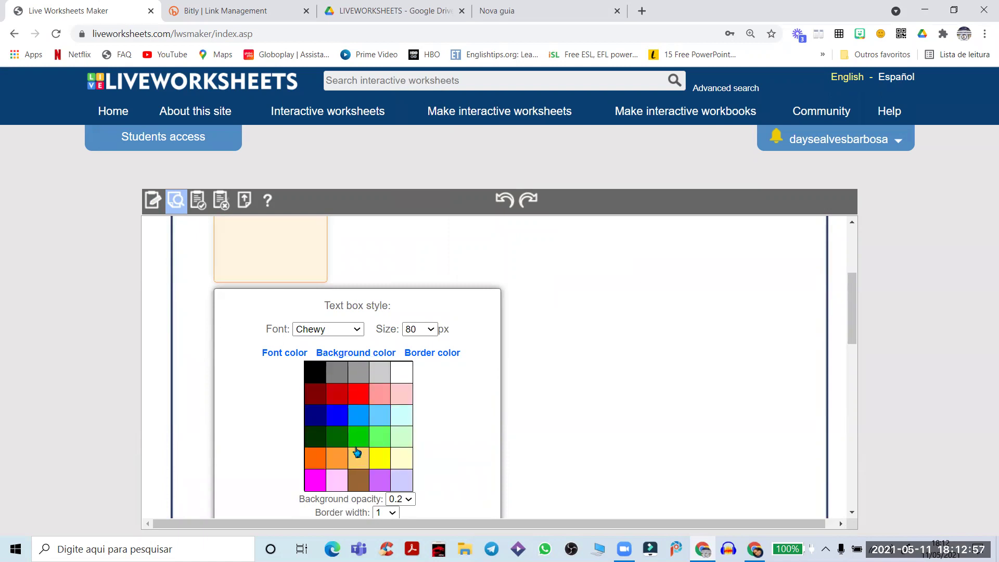
- Set the background opacity of the text box to 0.0
scroll(358, 451, "down", 1)
left_click(401, 434)
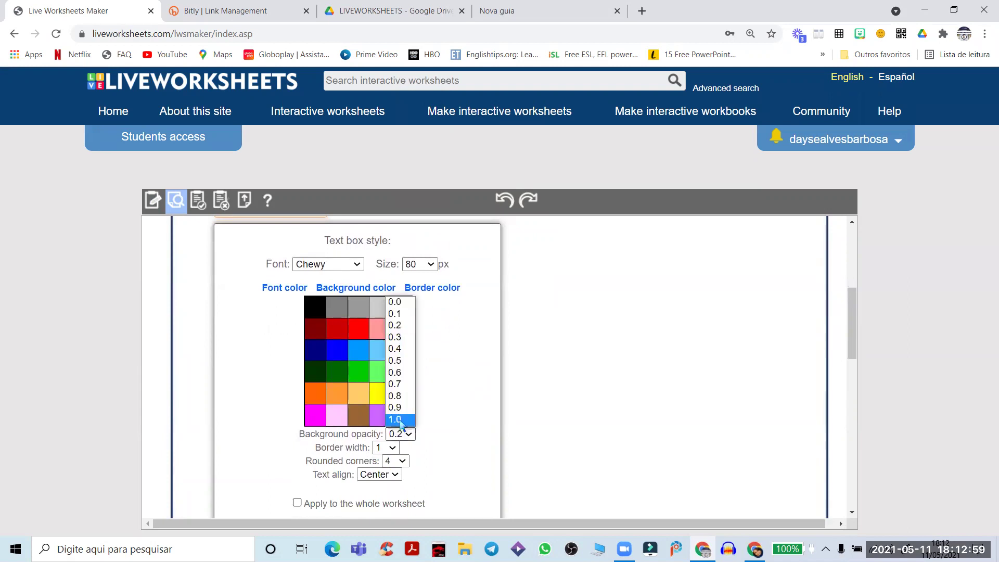
left_click(398, 303)
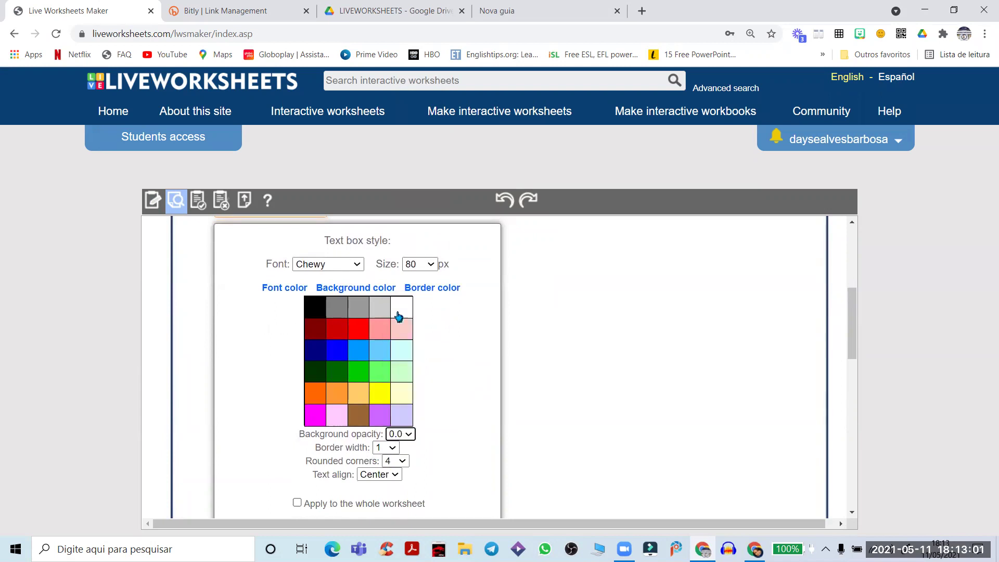